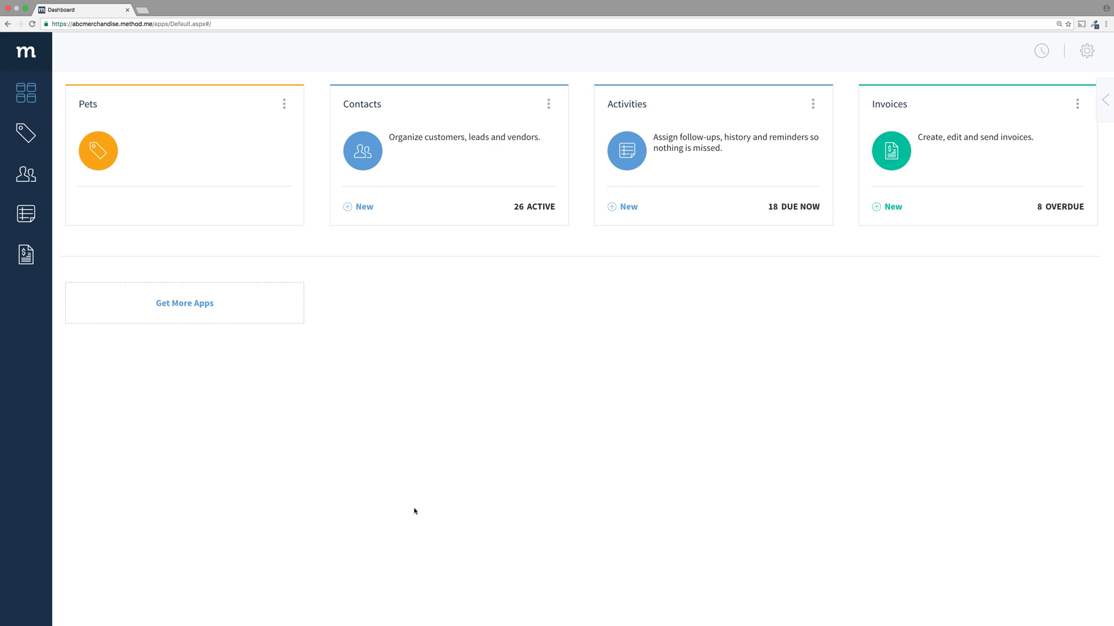
Copy the Pets app's List Pets screen as a new screen named List Pets(2), with redirection from the original turned off.
click(284, 105)
click(256, 145)
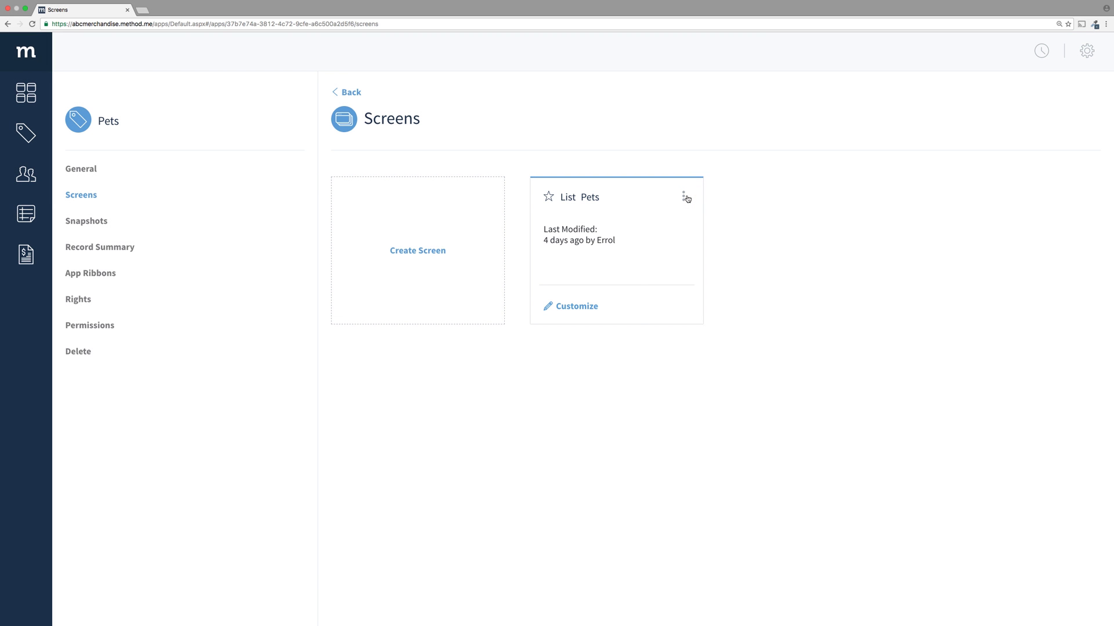
click(684, 196)
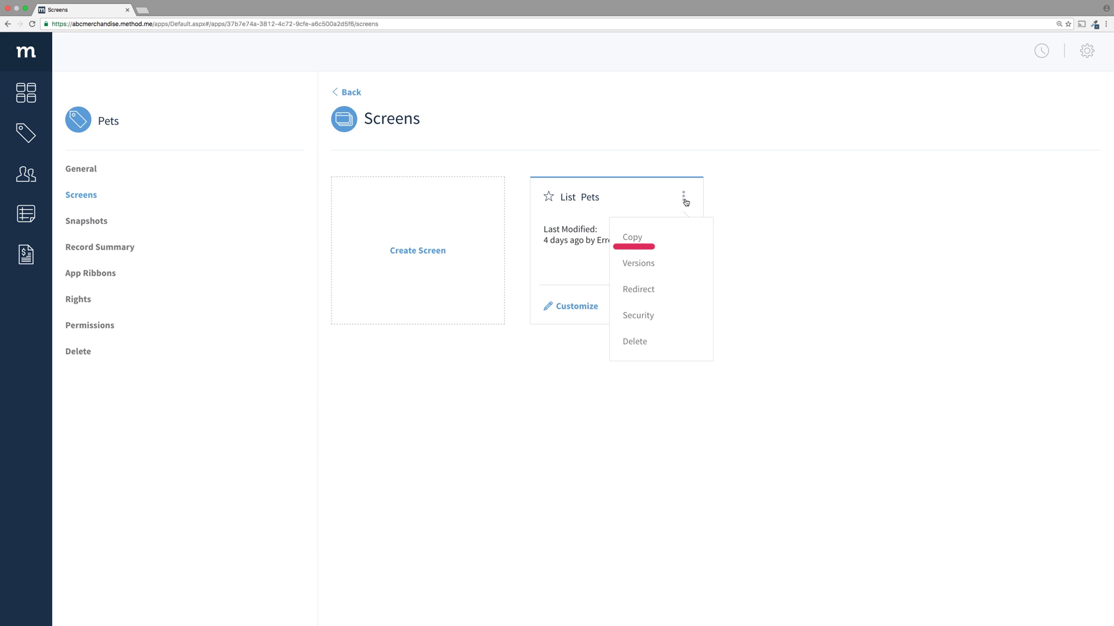
click(651, 239)
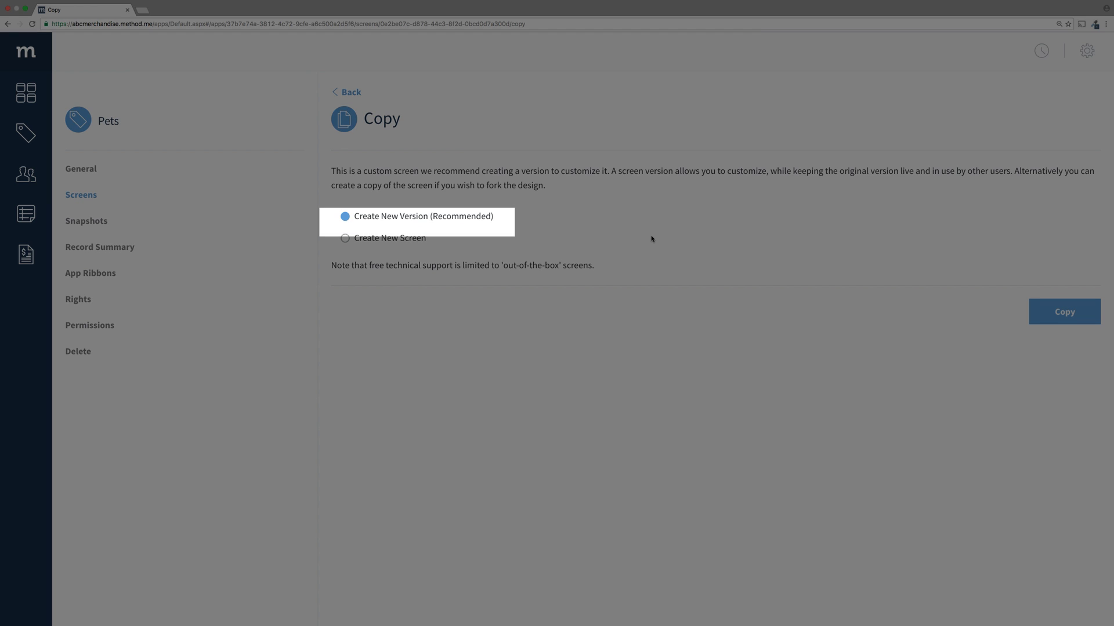
click(410, 240)
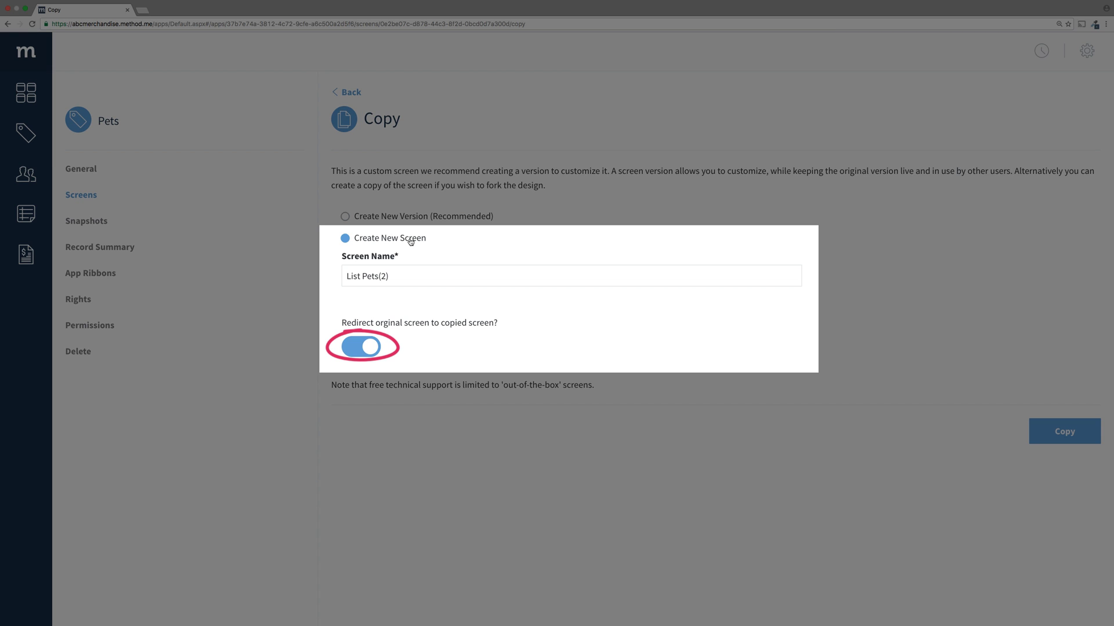
click(369, 348)
click(1068, 431)
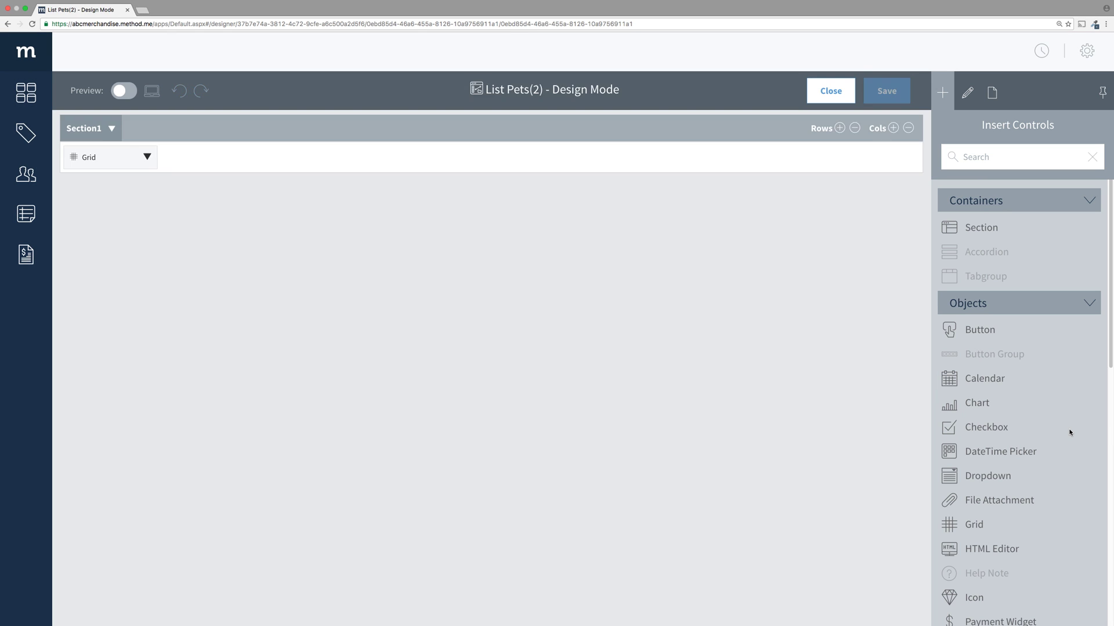
Check the copied screen's properties, close its designer, and view the options available for the original List Pets screen.
click(991, 93)
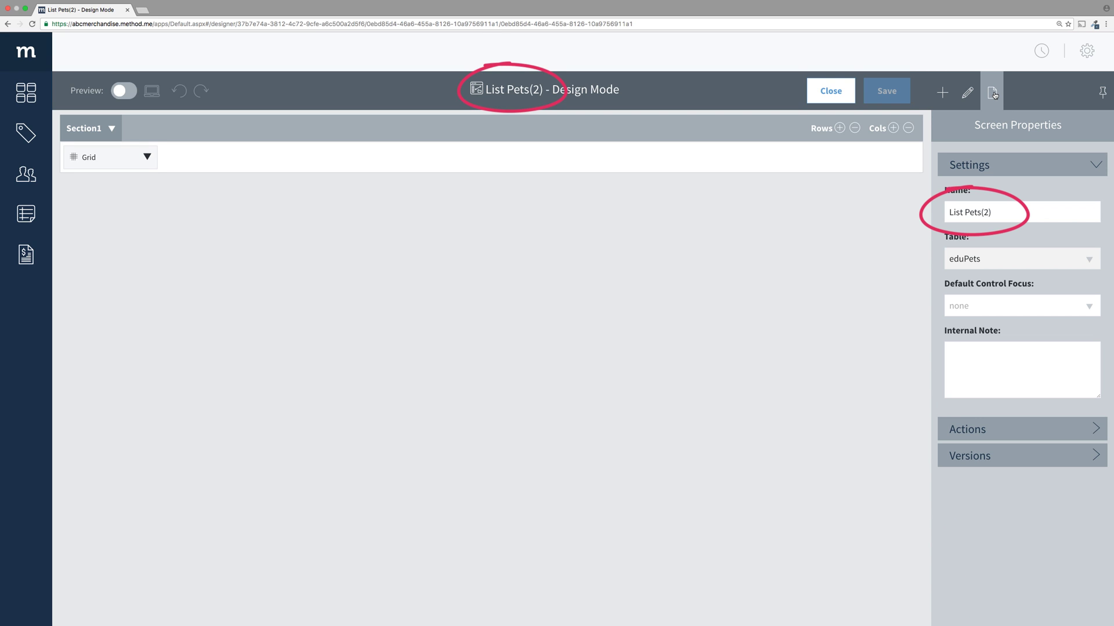
click(824, 91)
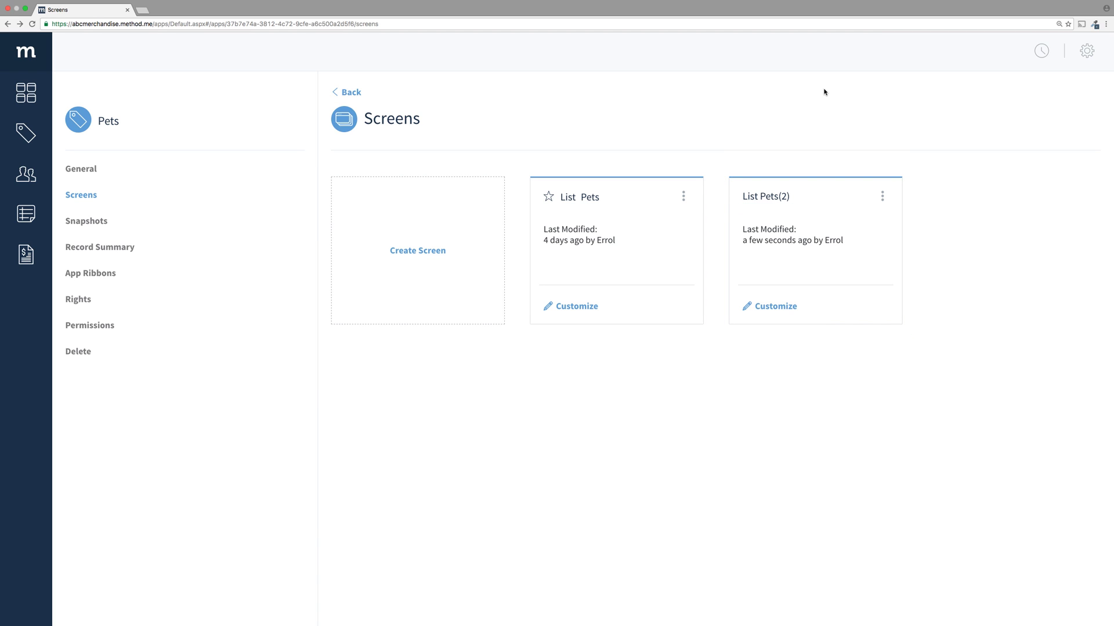
click(686, 197)
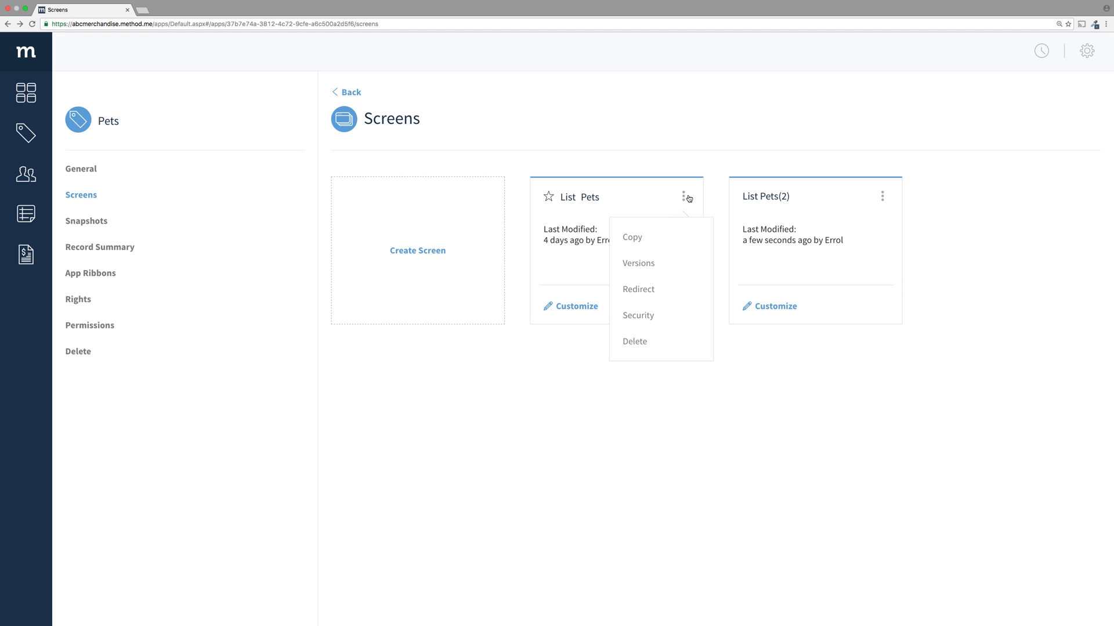
Start a new invoice from the dashboard and create a customizable copy of its New / Edit Invoice screen.
click(31, 105)
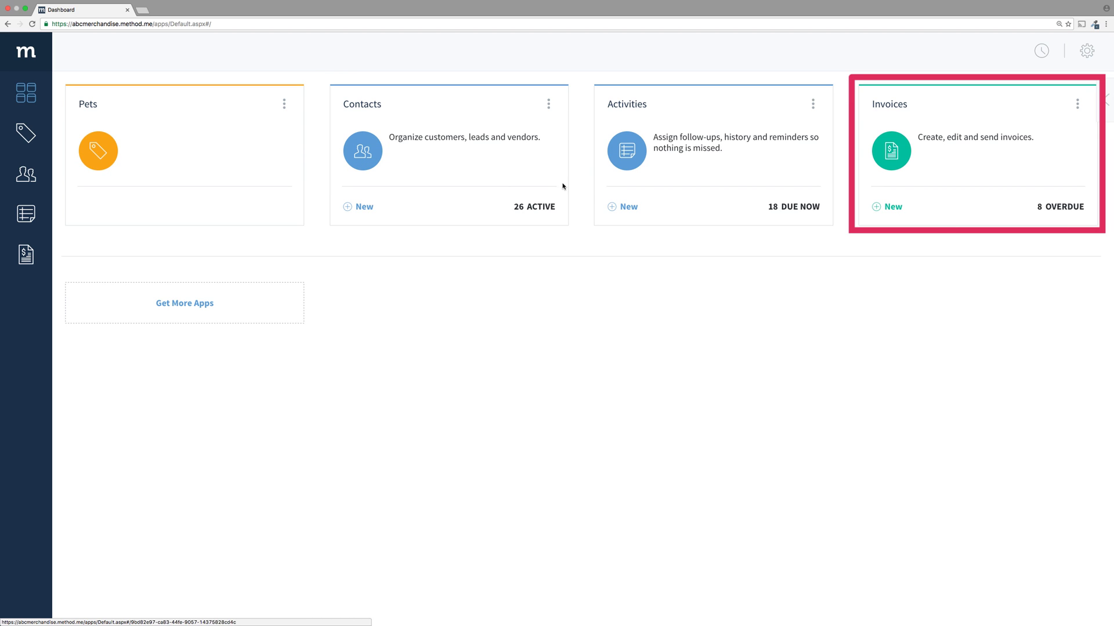
click(894, 210)
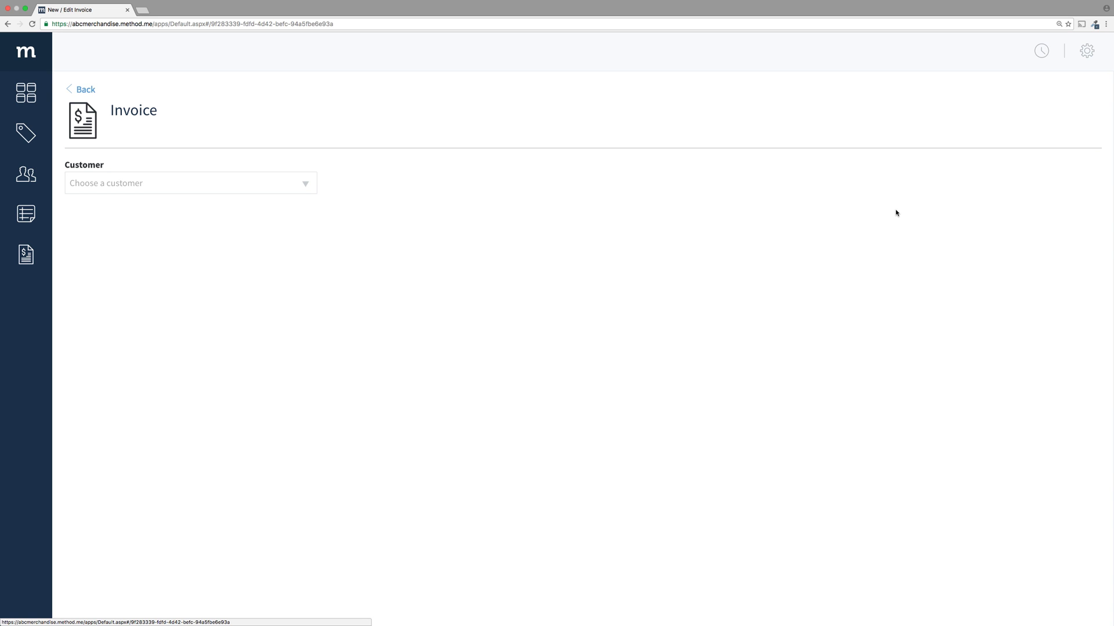
click(1087, 52)
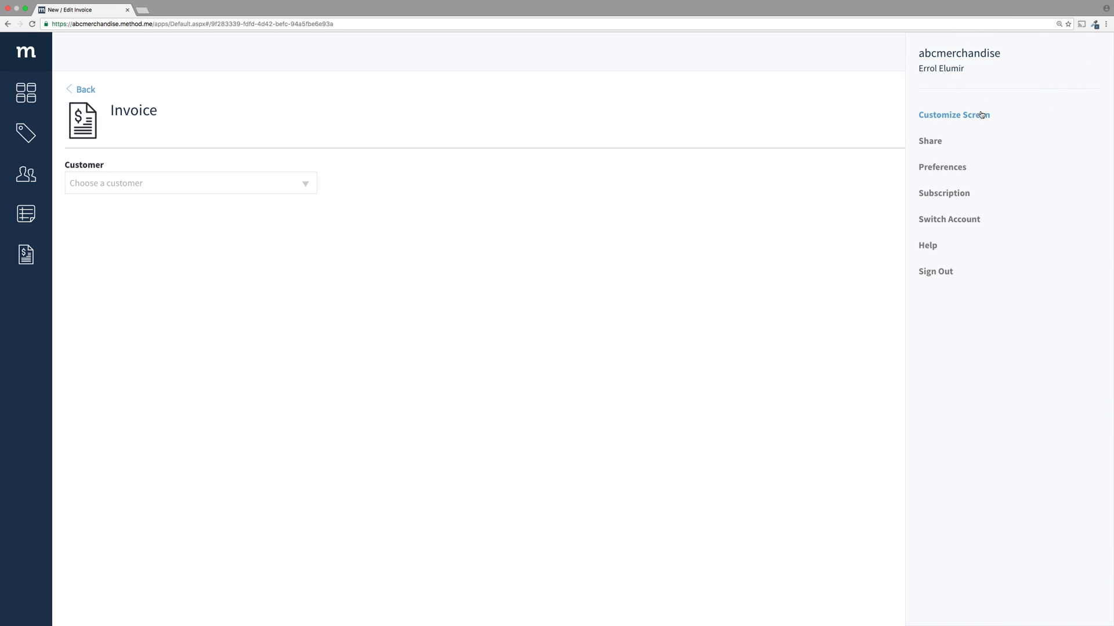
click(981, 115)
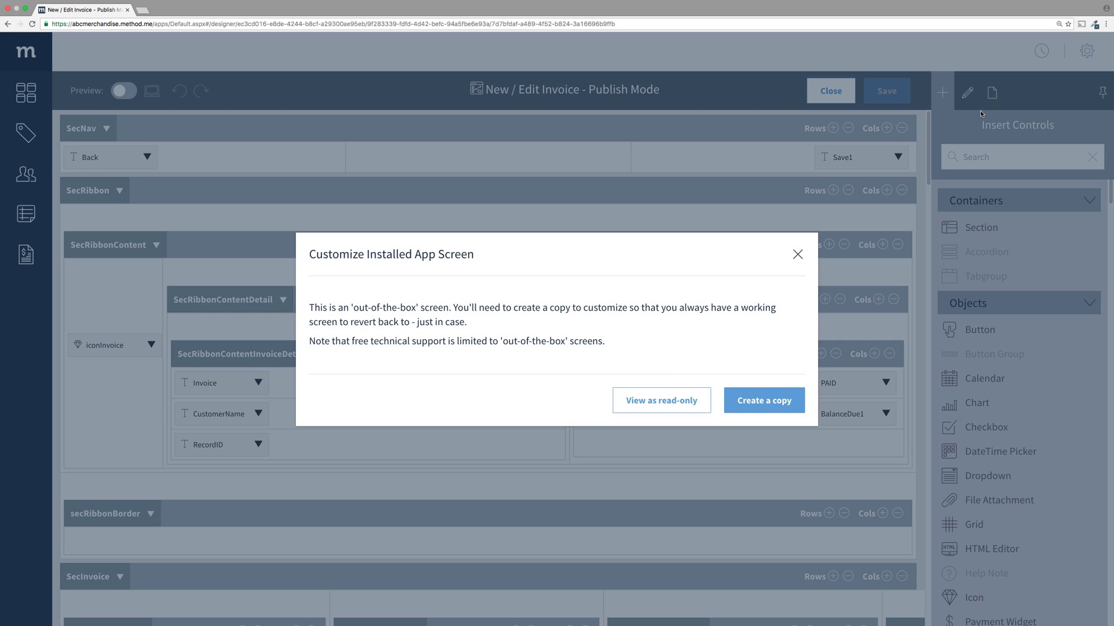
click(781, 397)
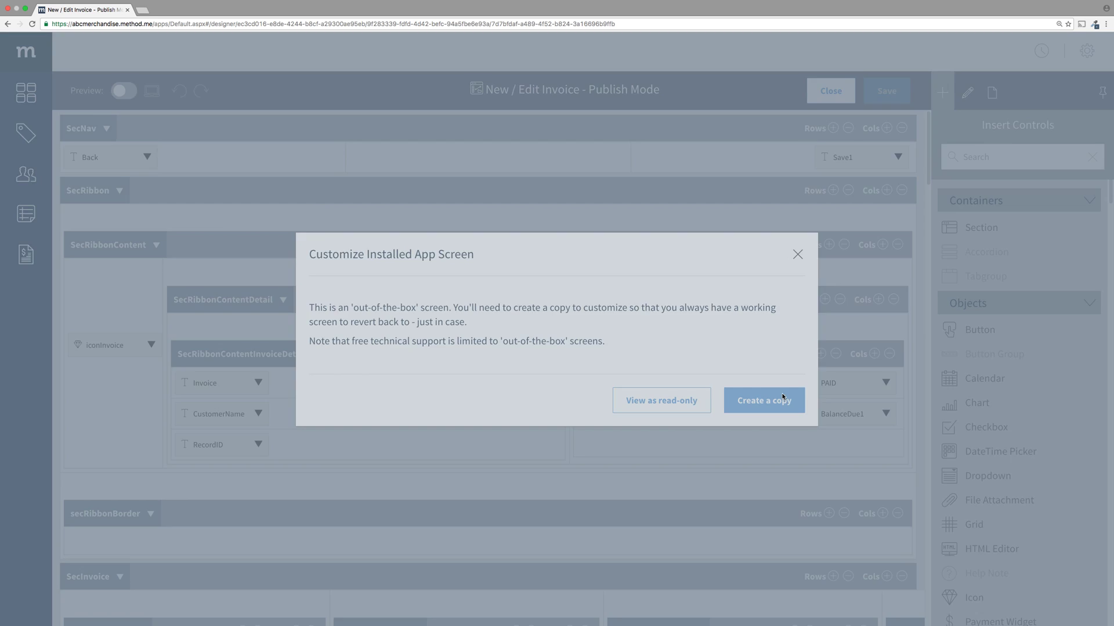
Add a text control to the middle column of the SecNav section and set its text to COPY.
scroll(1021, 406, down, 3)
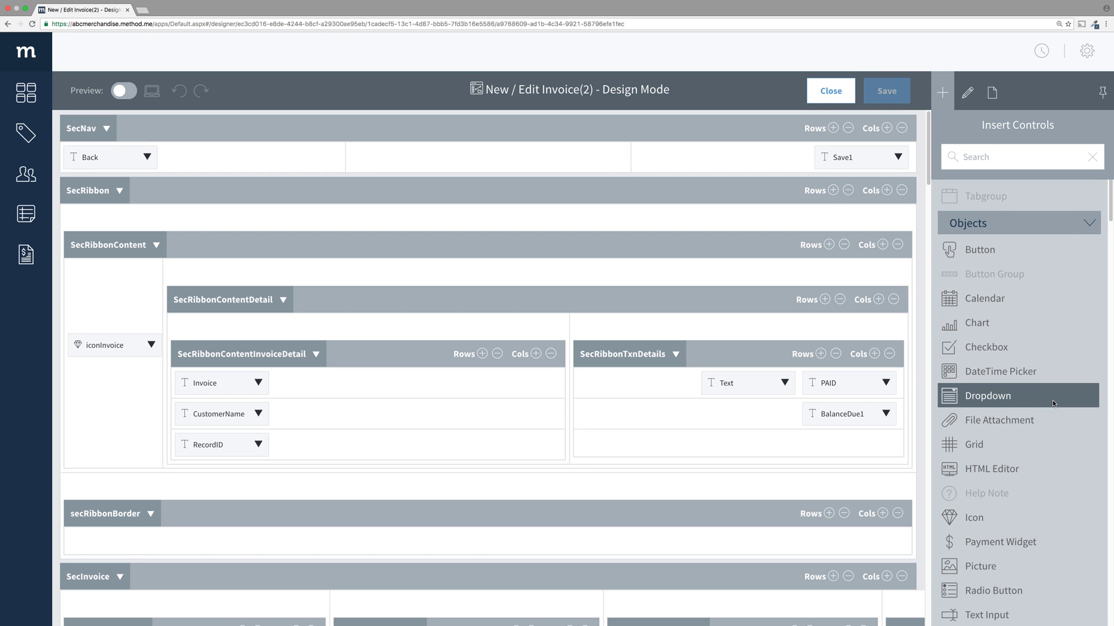
drag(953, 609, 520, 169)
click(423, 159)
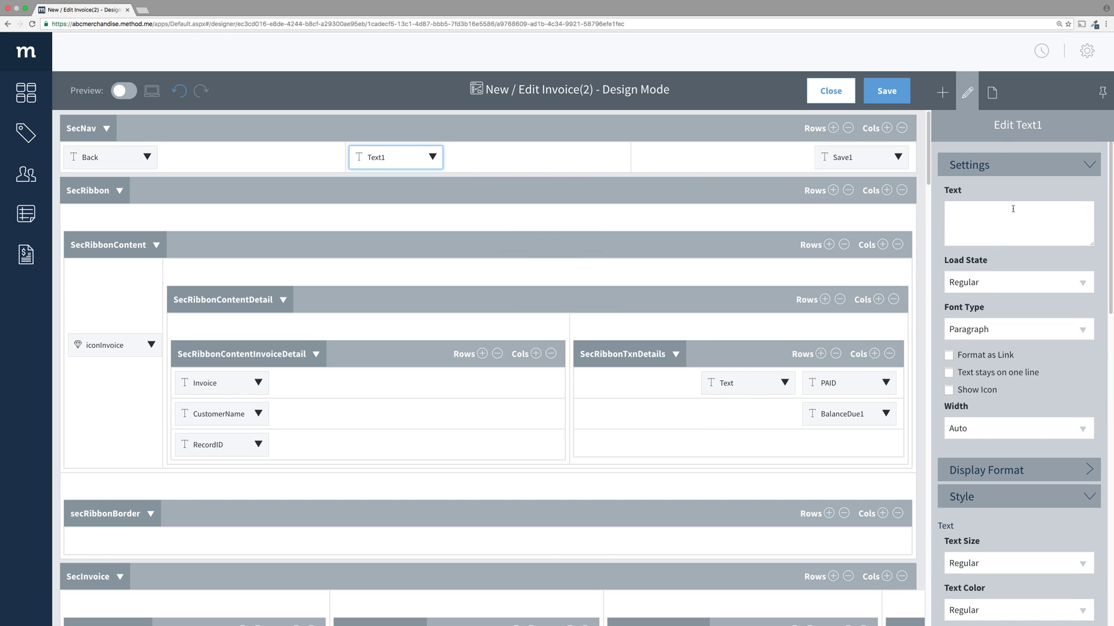
click(1018, 215)
text(COPY)
Rename the copied invoice screen to New / Edit Invoice COPY and save it.
click(990, 93)
drag(1029, 212, 1016, 212)
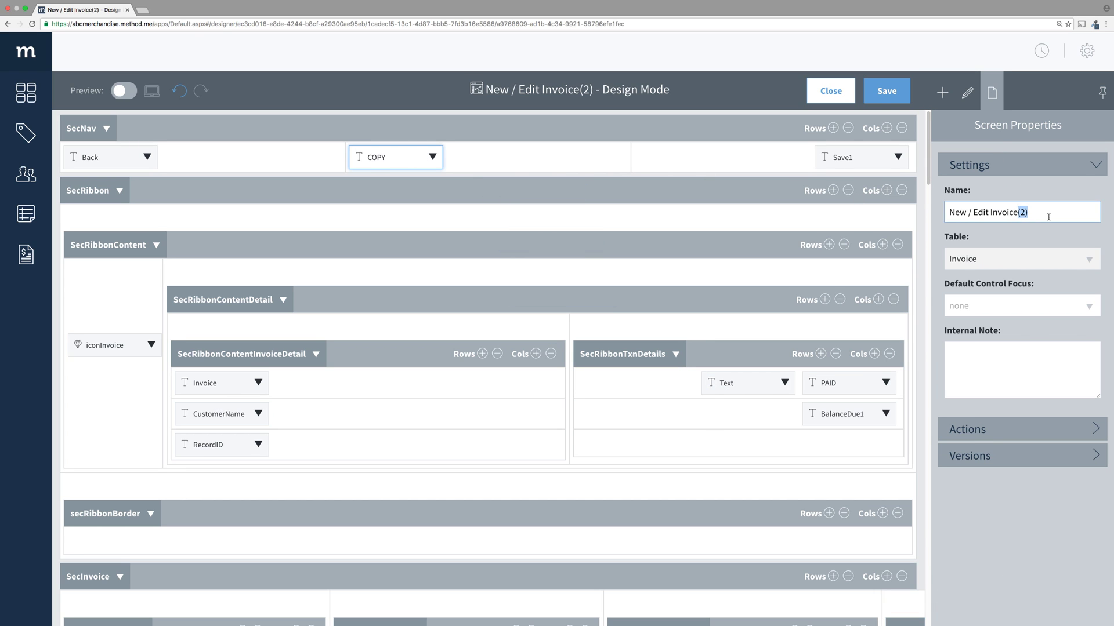
key(BackSpace)
text(COPY)
click(888, 91)
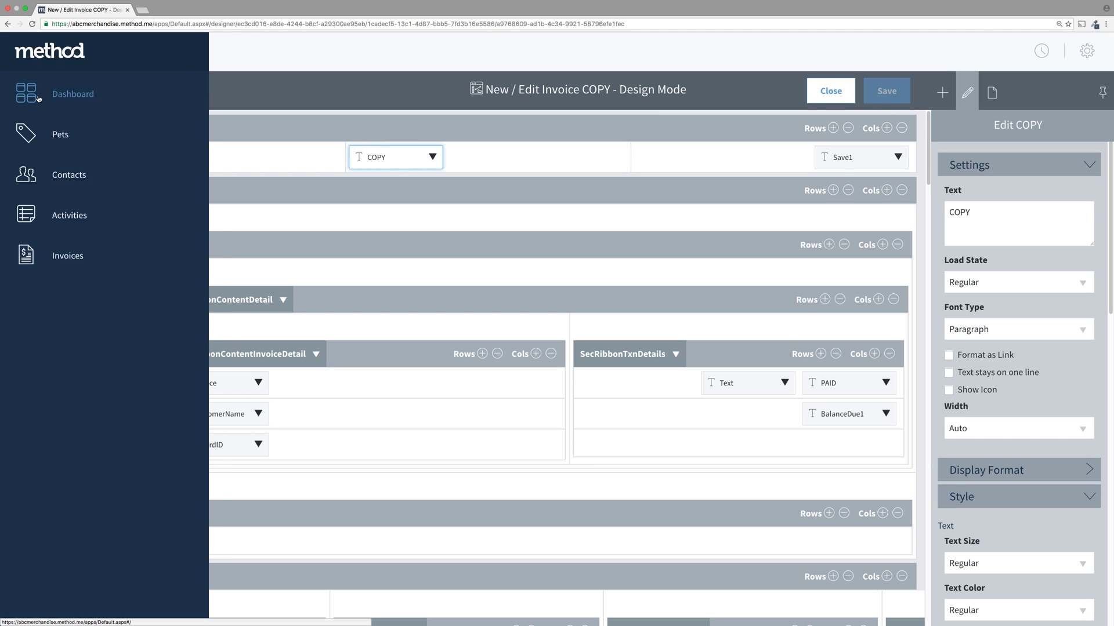
View the Invoices app's screens to check where the original New / Edit Invoice screen redirects.
click(26, 93)
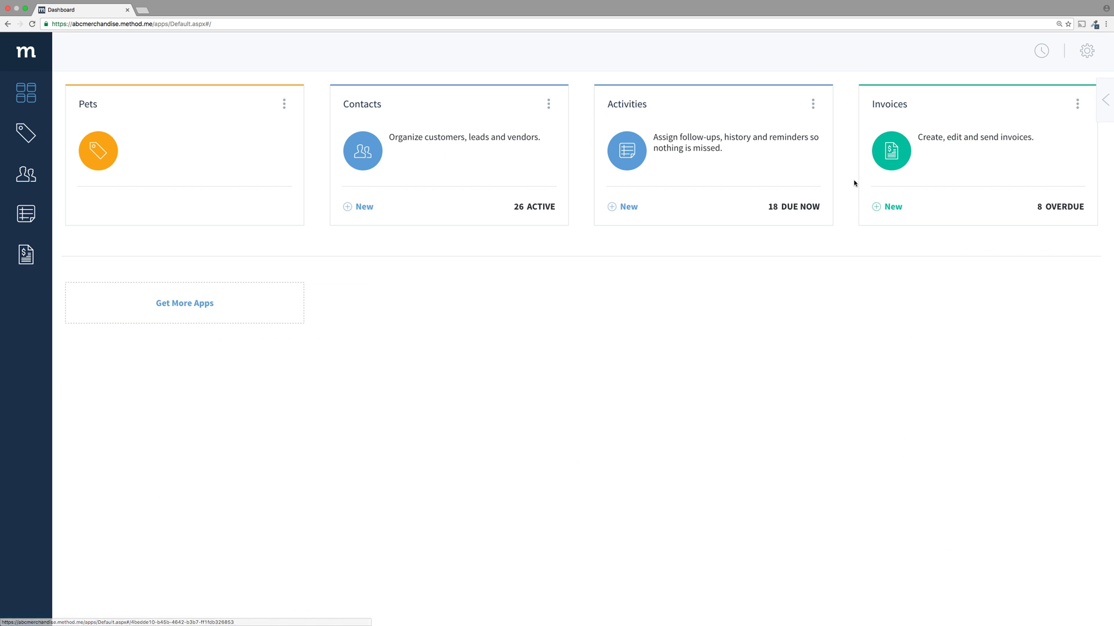
click(1077, 104)
click(1047, 169)
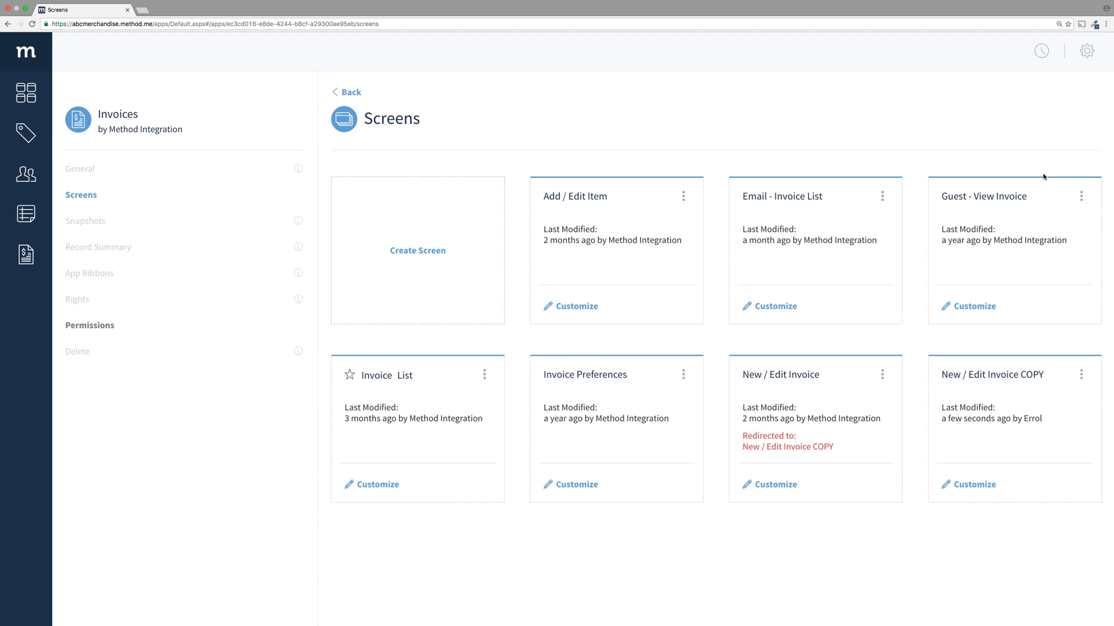
Look over the places offering a new invoice: the dashboard, the invoice list and a customer's contact record.
click(33, 105)
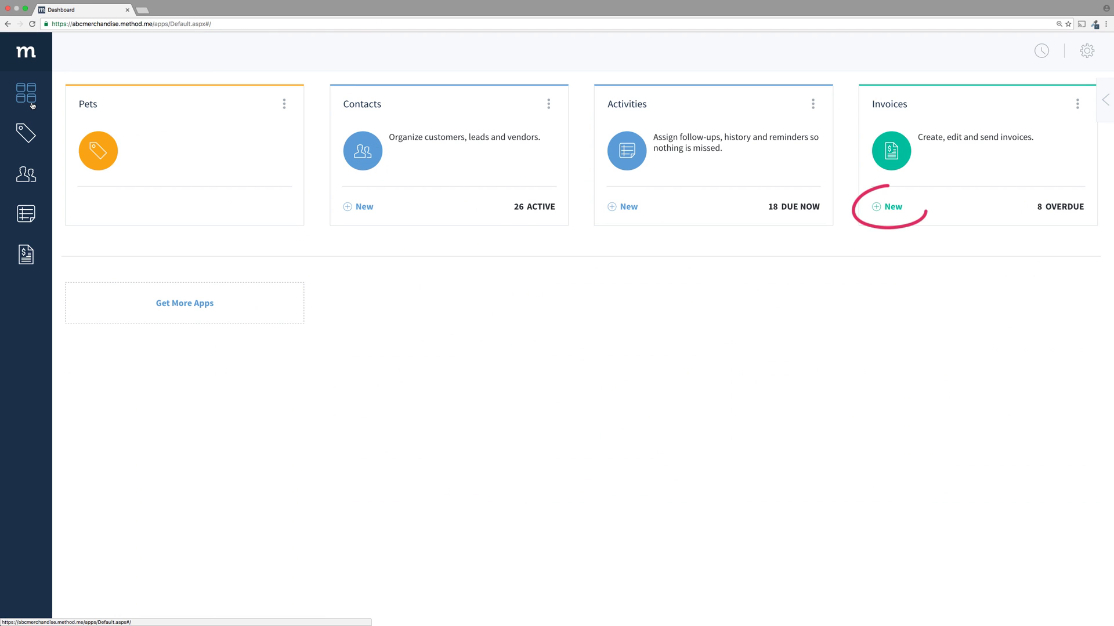
click(882, 127)
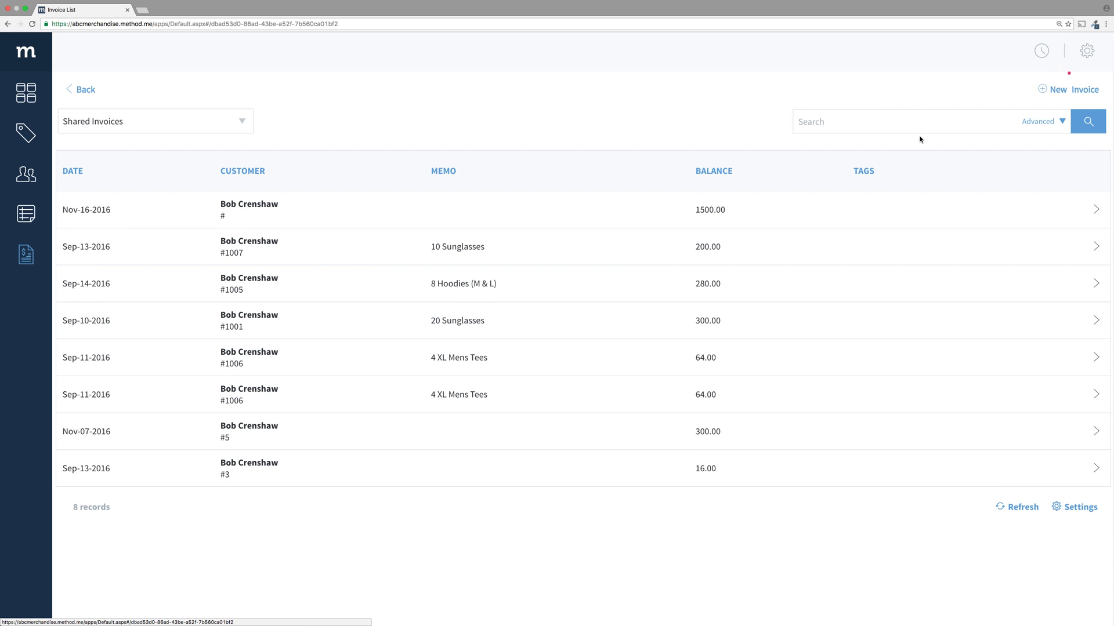
click(35, 183)
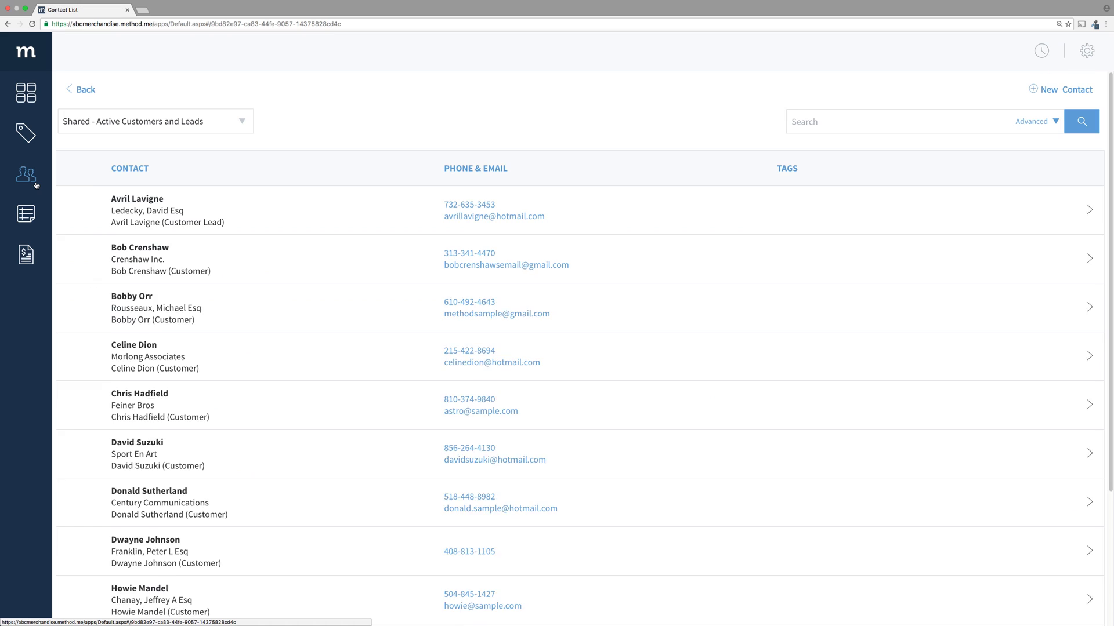
click(274, 280)
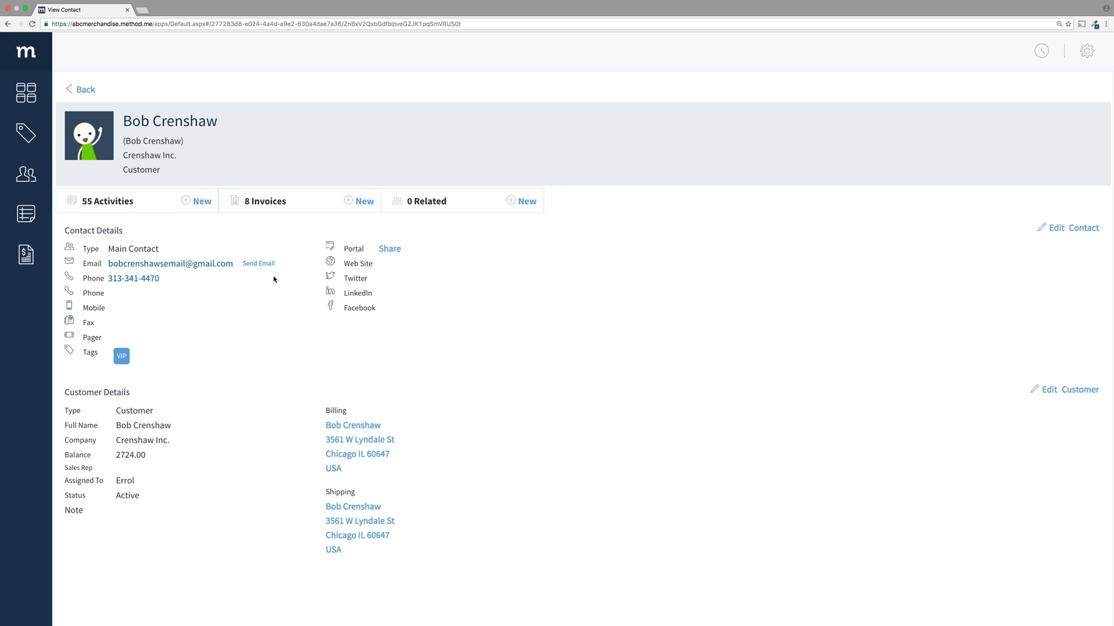
Open the redirect settings of the Invoices app's New / Edit Invoice screen to review the redirect options.
click(26, 93)
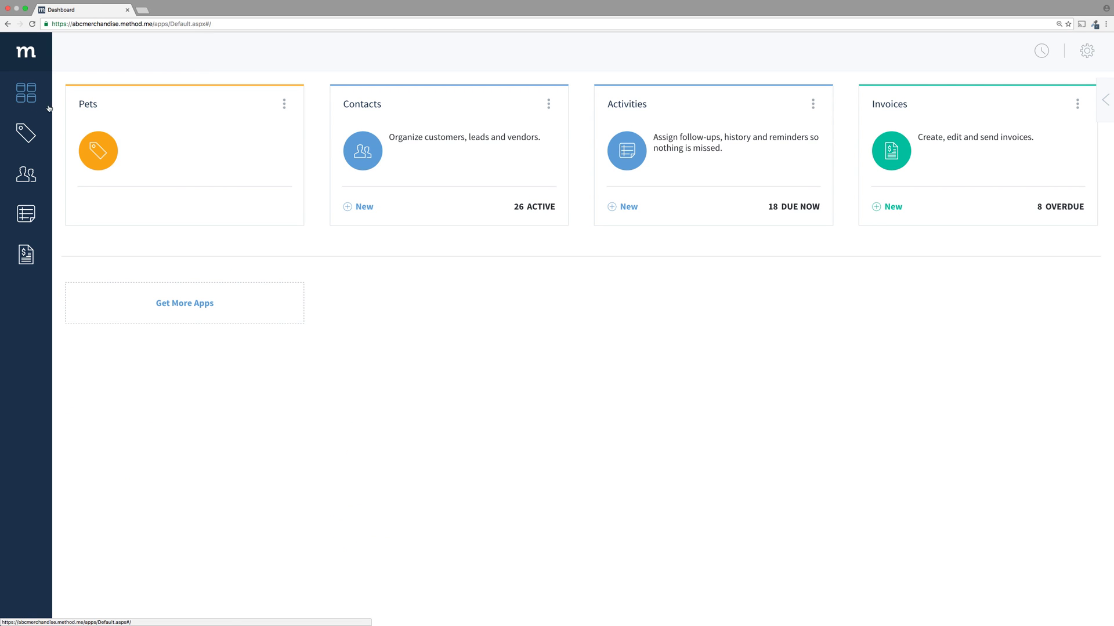
click(1077, 106)
click(1039, 173)
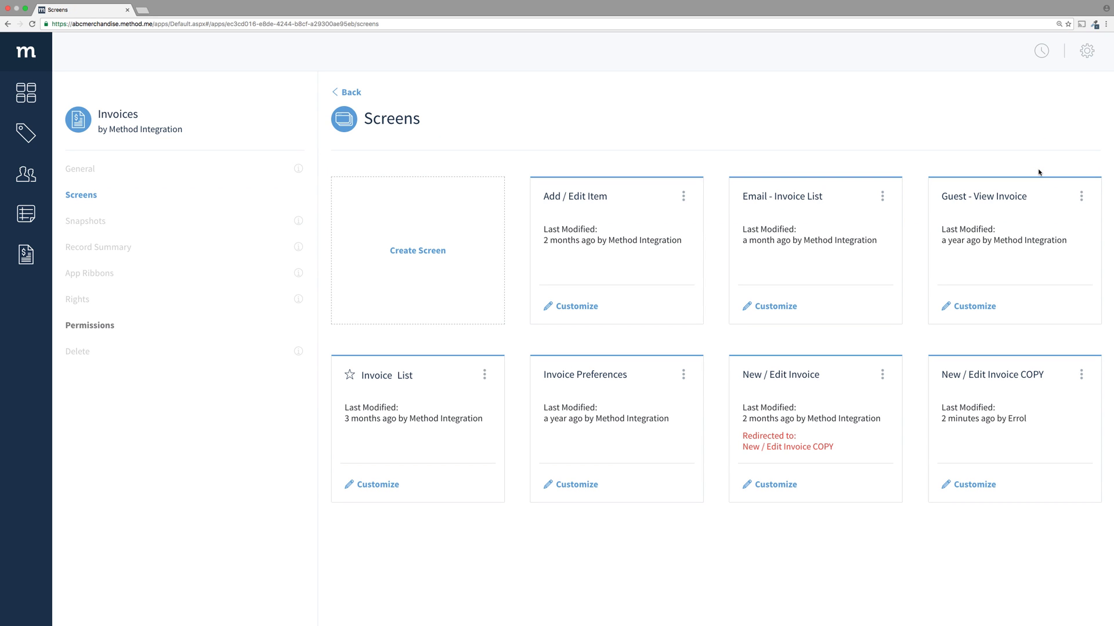
click(882, 374)
click(851, 467)
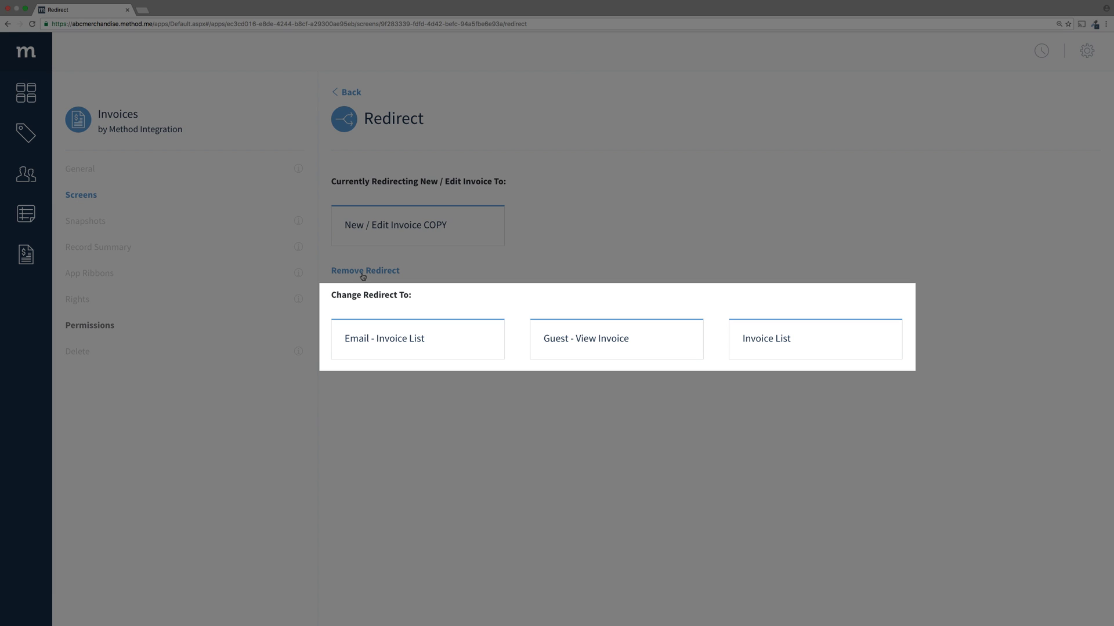
Open the security settings of the Pets app's List Pets screen.
click(34, 96)
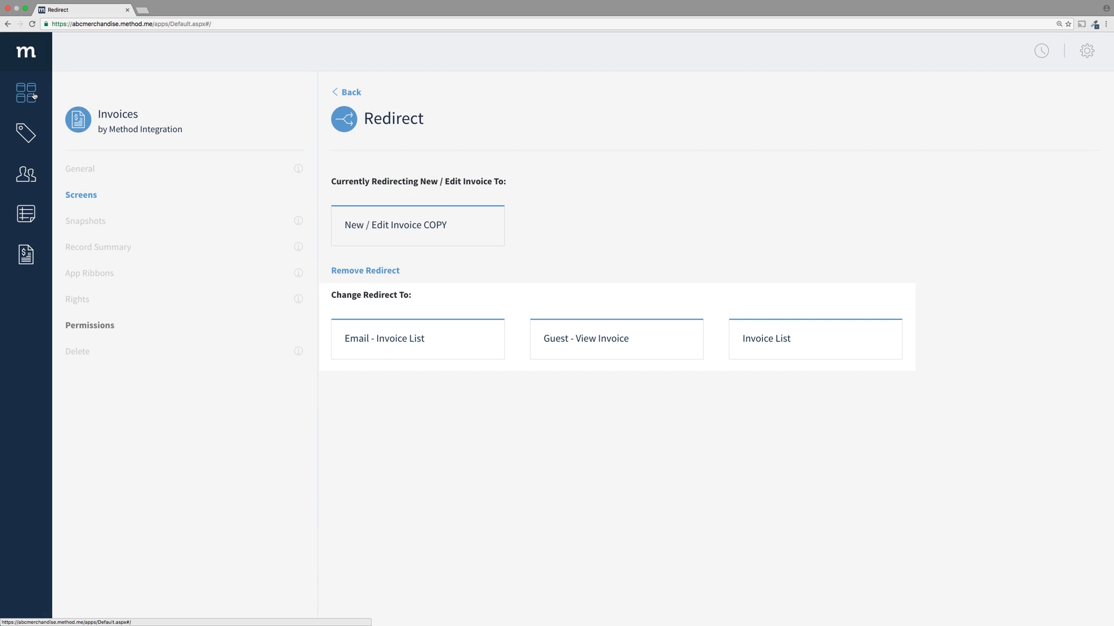
click(284, 105)
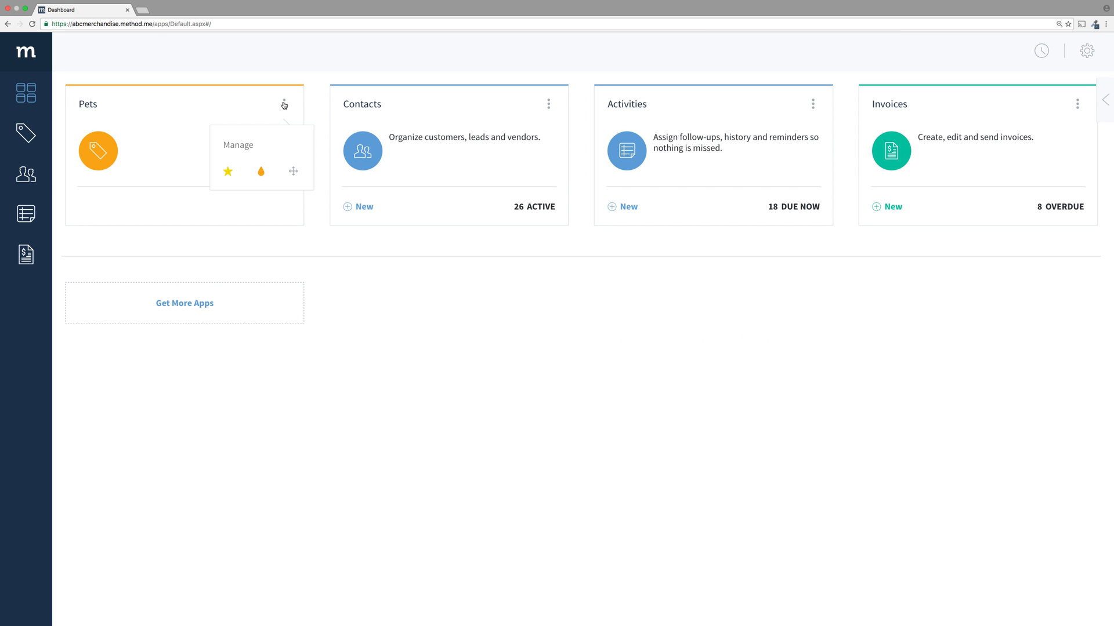
click(259, 151)
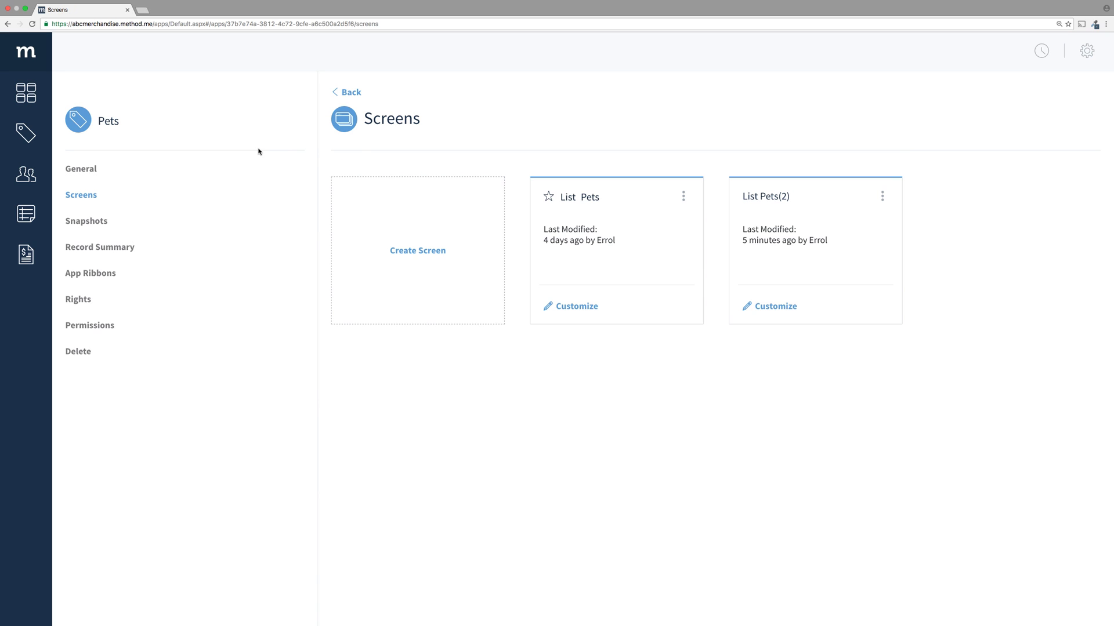
click(684, 198)
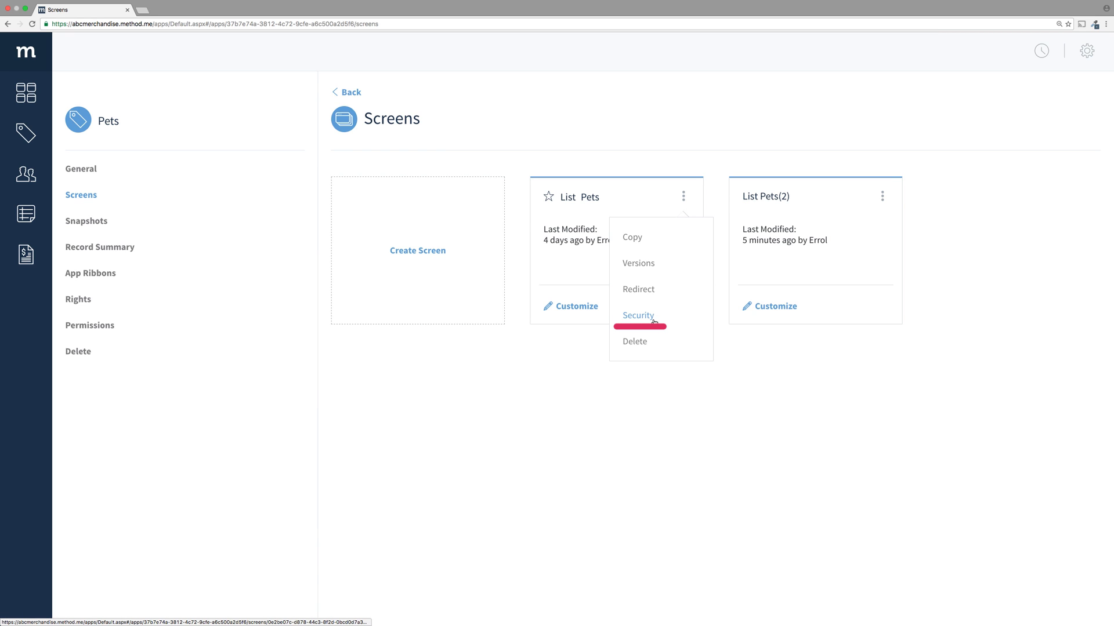
click(638, 315)
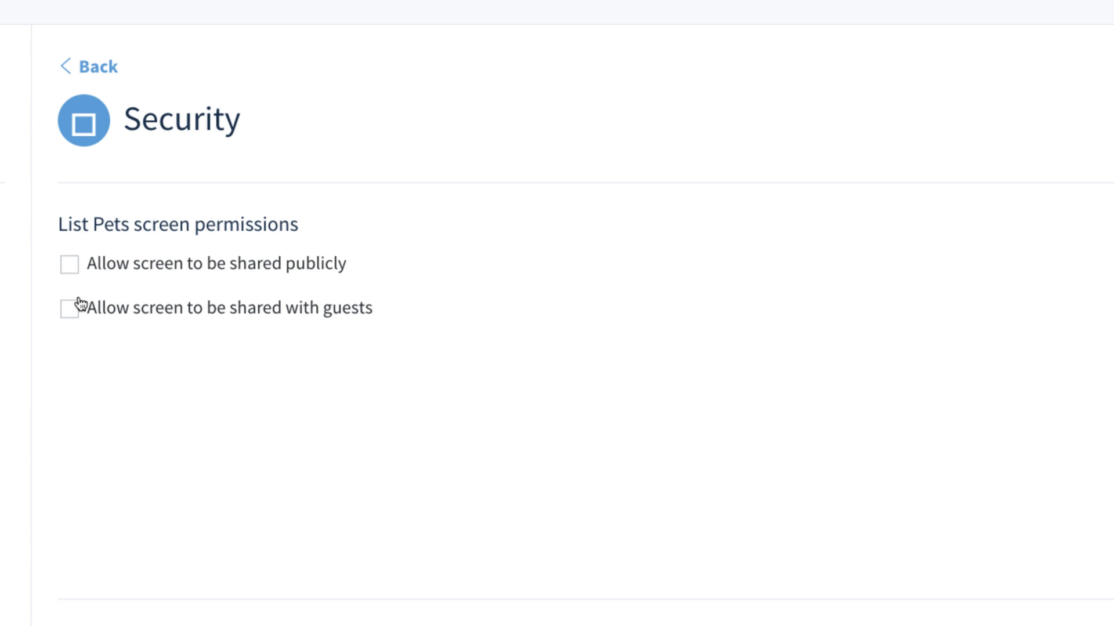
Try enabling public sharing and guest sharing for List Pets in turn, clear each one, and return to the screens list.
click(70, 272)
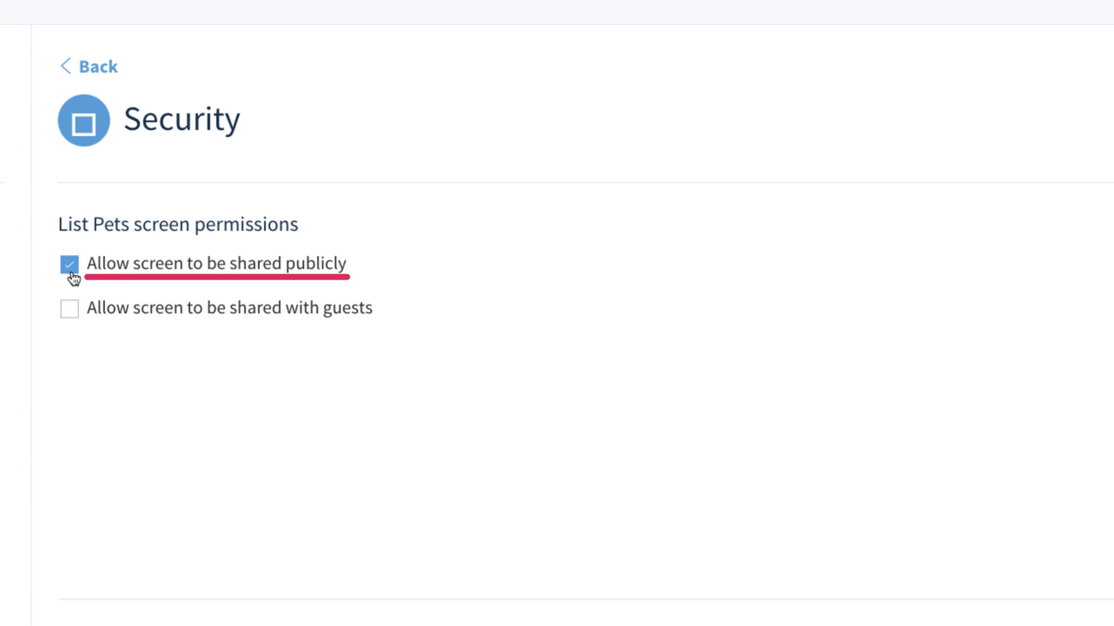
click(71, 271)
click(76, 317)
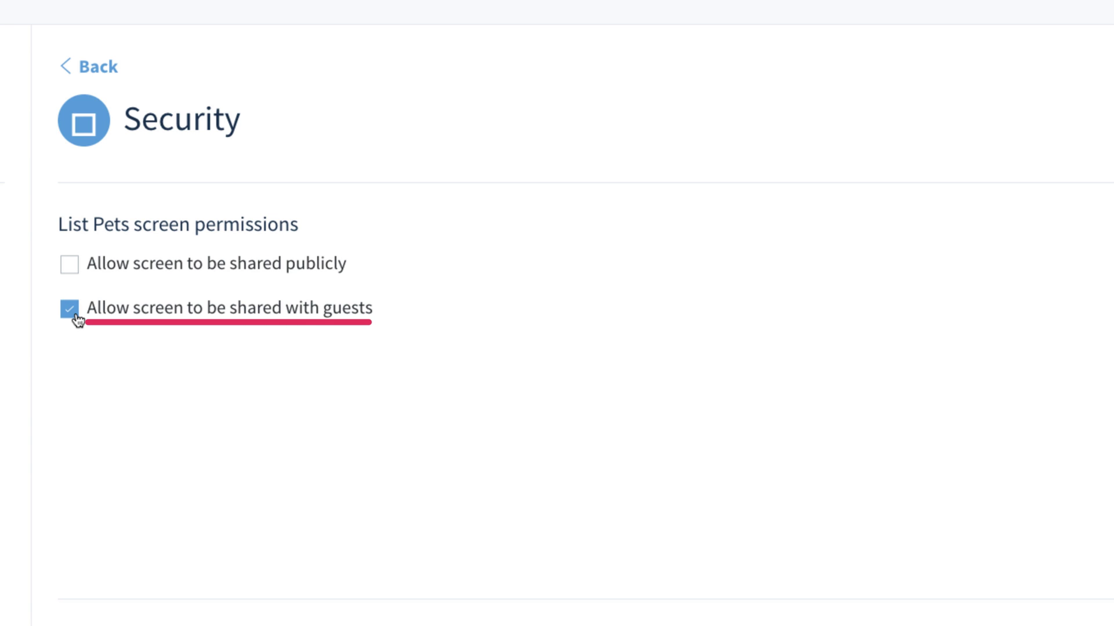
click(76, 317)
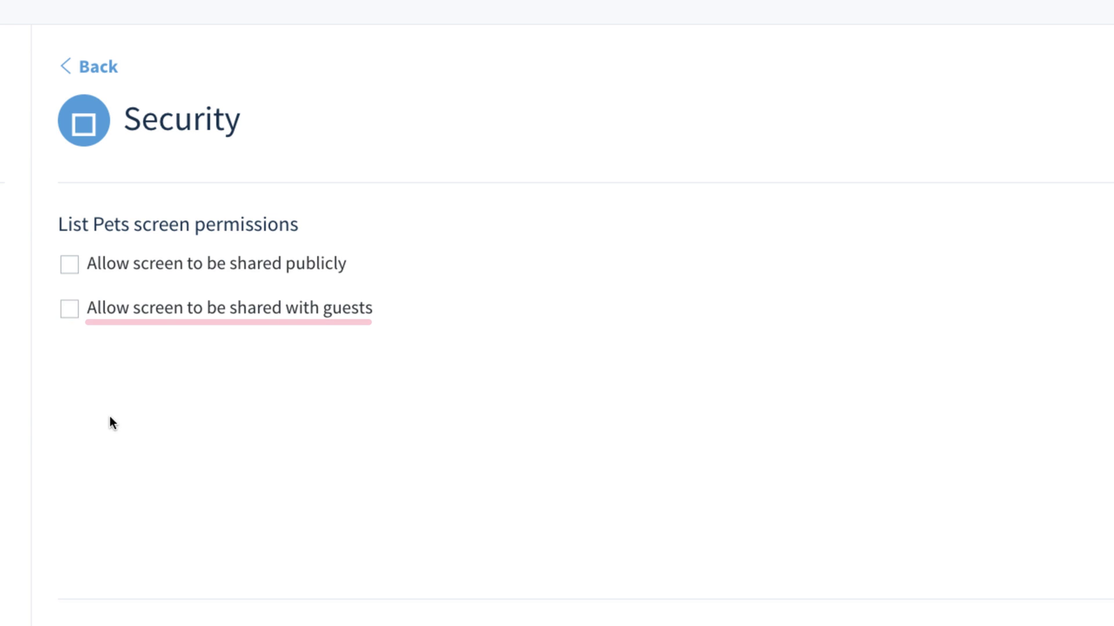
click(98, 66)
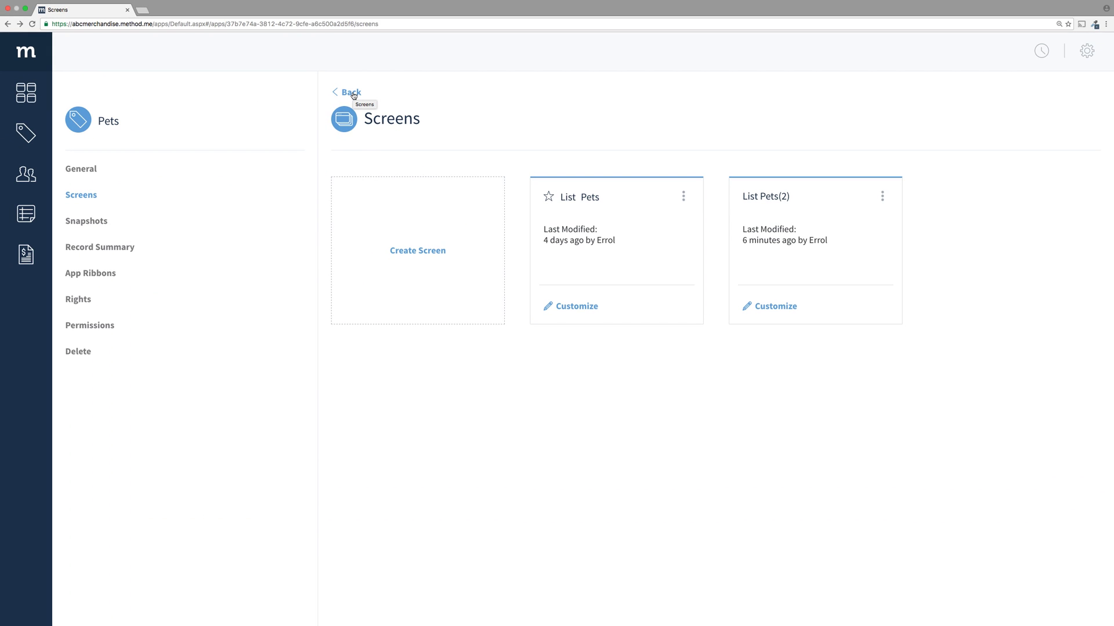
Delete the List Pets(2) screen from the Pets app and confirm the deletion.
click(882, 196)
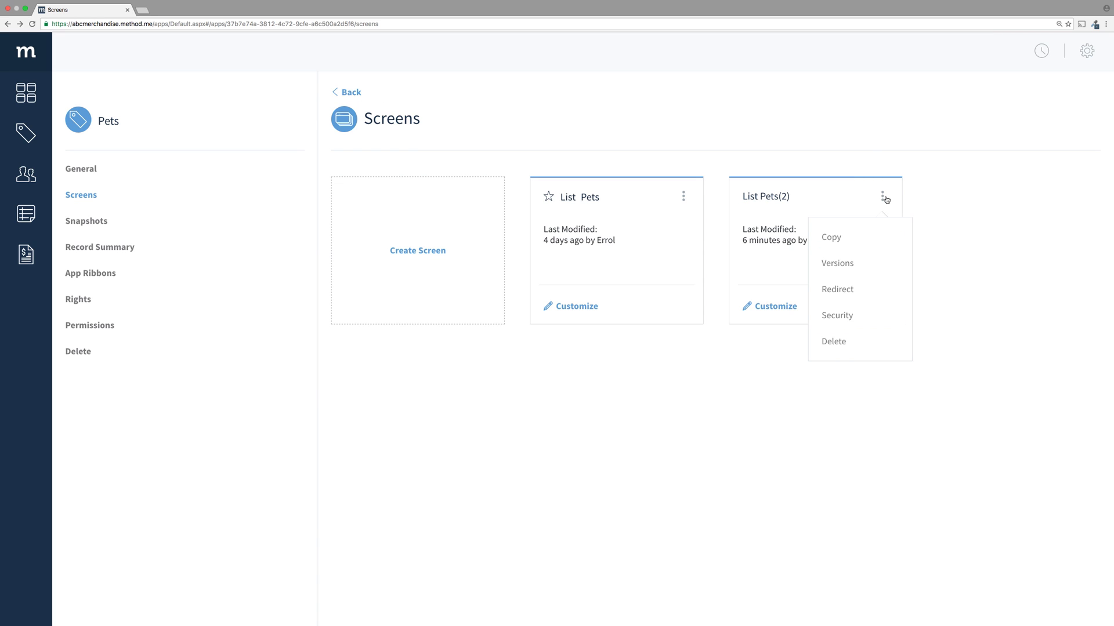
click(845, 344)
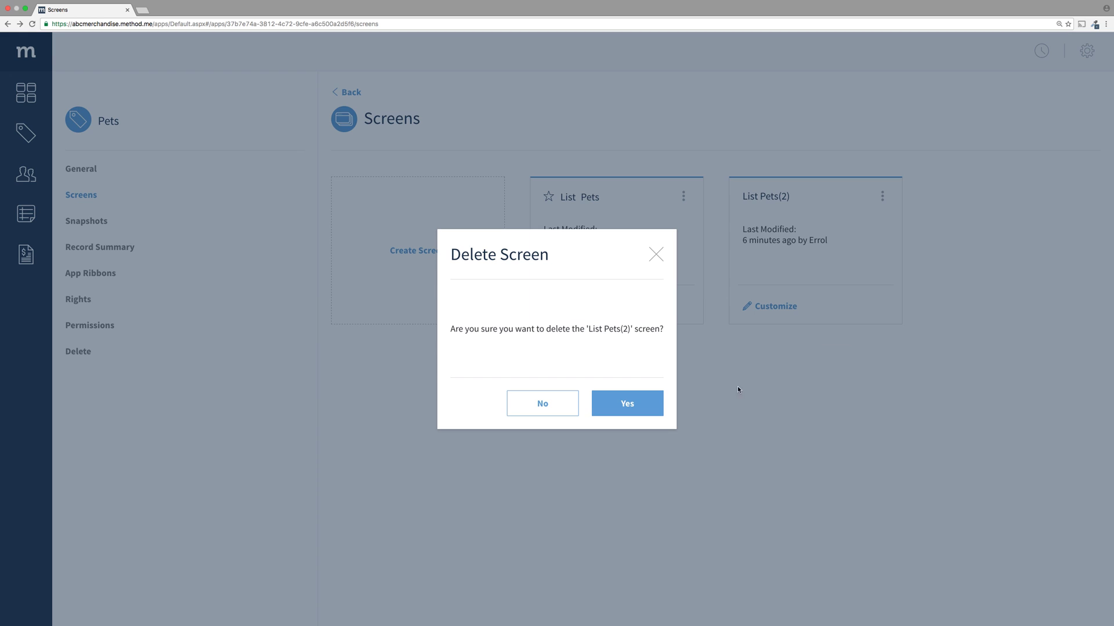
click(615, 402)
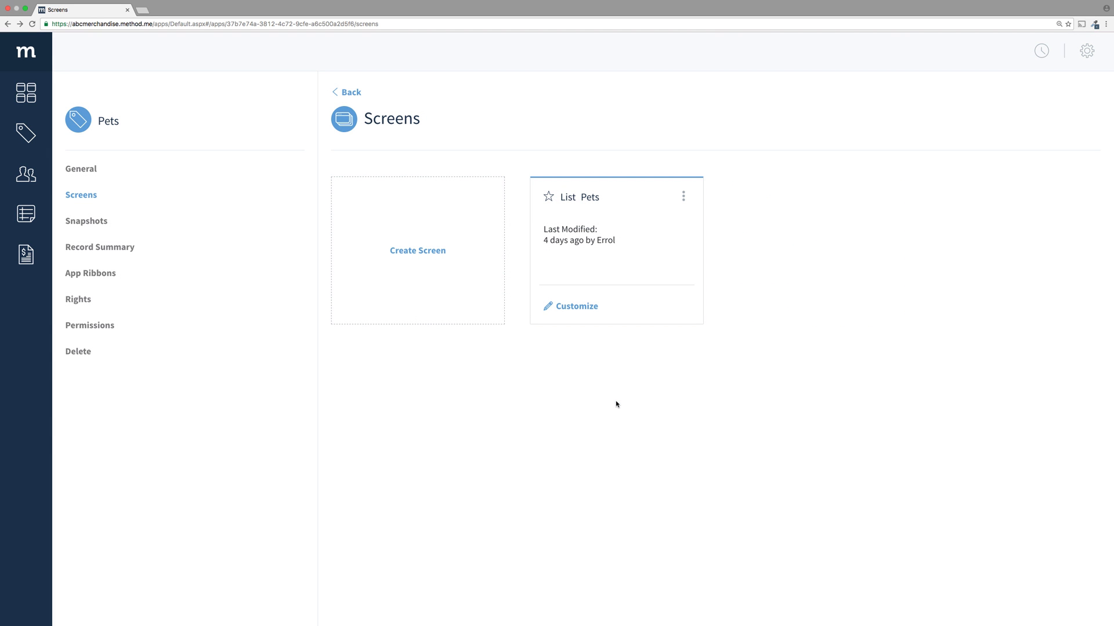